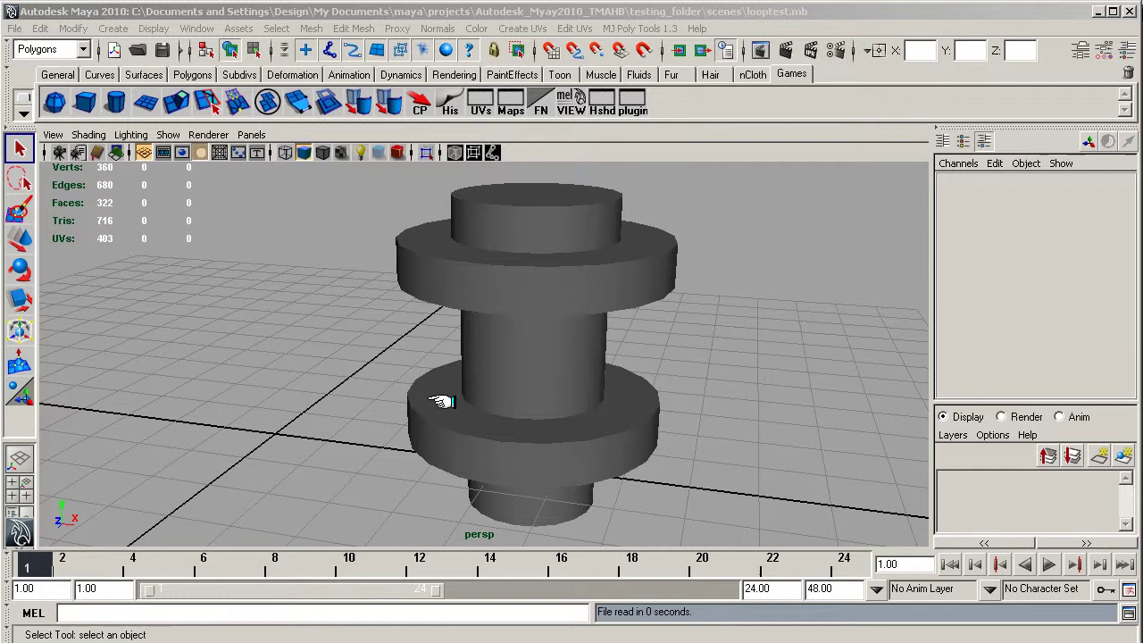
Select the flanged cylinder and examine the edge loops on its lower flange compared with the upper flange.
left_click(524, 303)
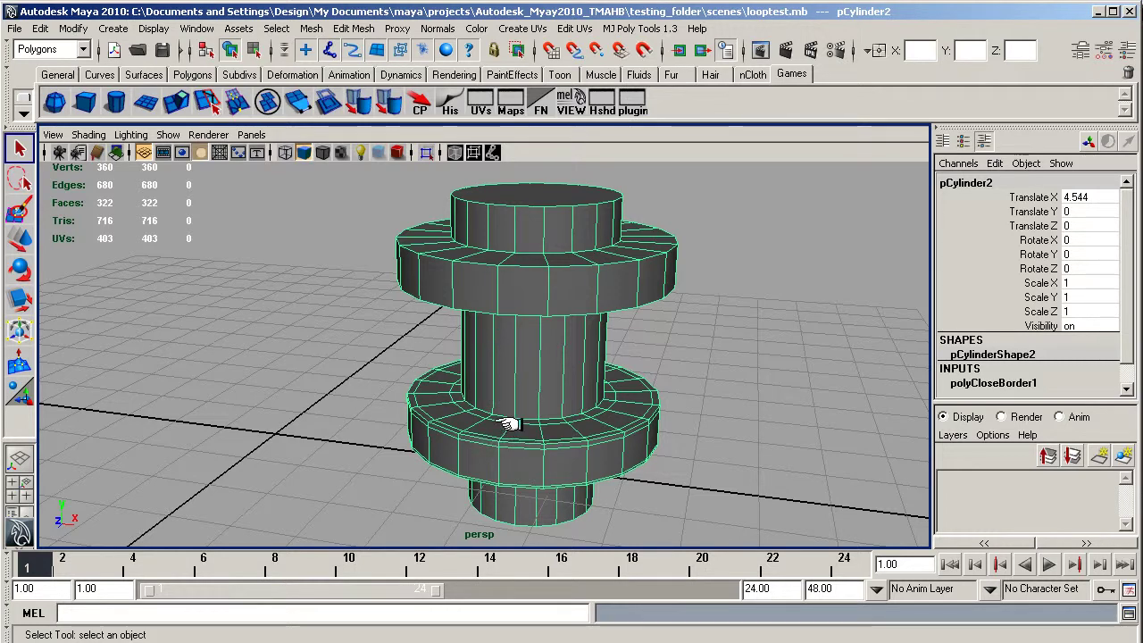
mouse_move(543, 459)
left_mouse_down("alt")
mouse_move(538, 401)
mouse_move(543, 454)
left_mouse_up("alt")
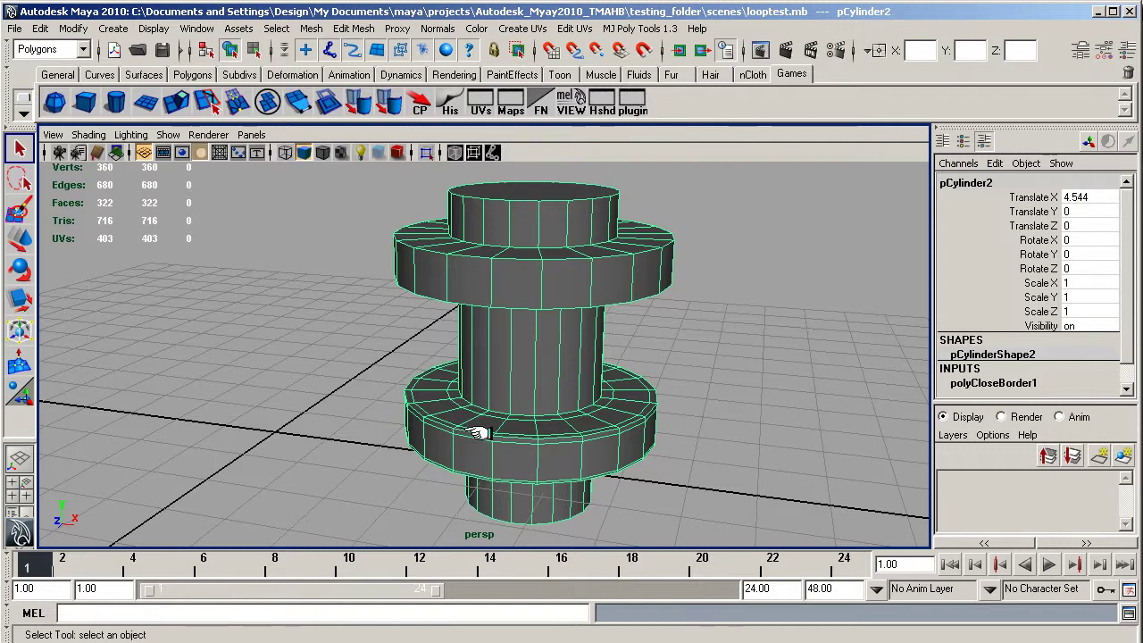
right_click_drag(483, 434, 643, 439, "alt")
middle_click_drag(589, 458, 551, 405, "alt")
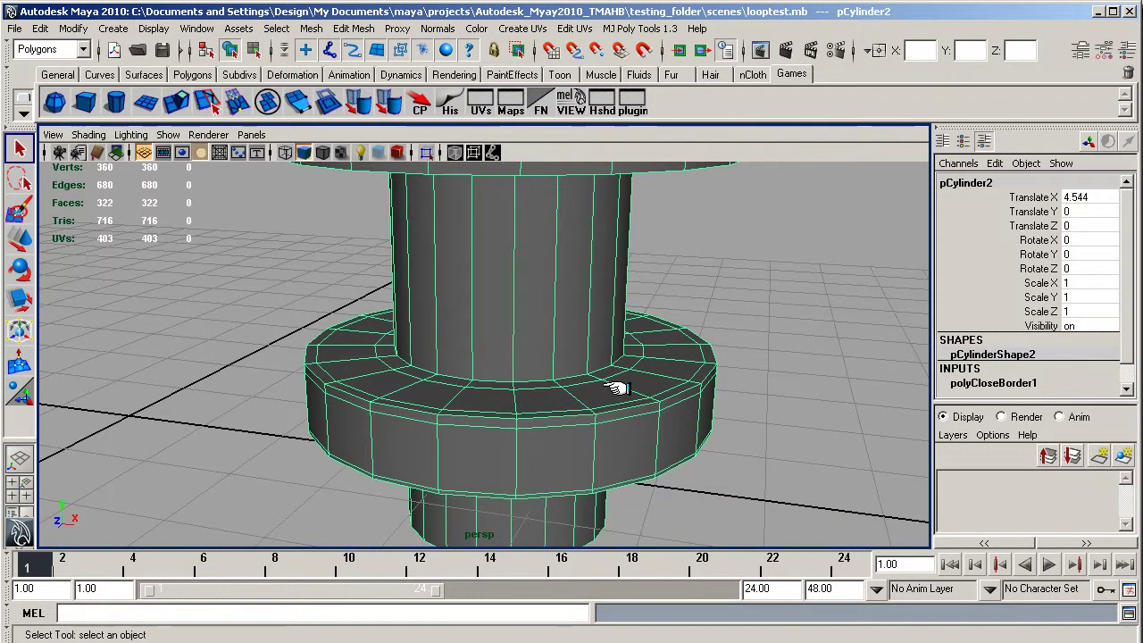
right_click_drag(615, 390, 510, 342, "alt")
middle_click_drag(510, 342, 510, 387, "alt")
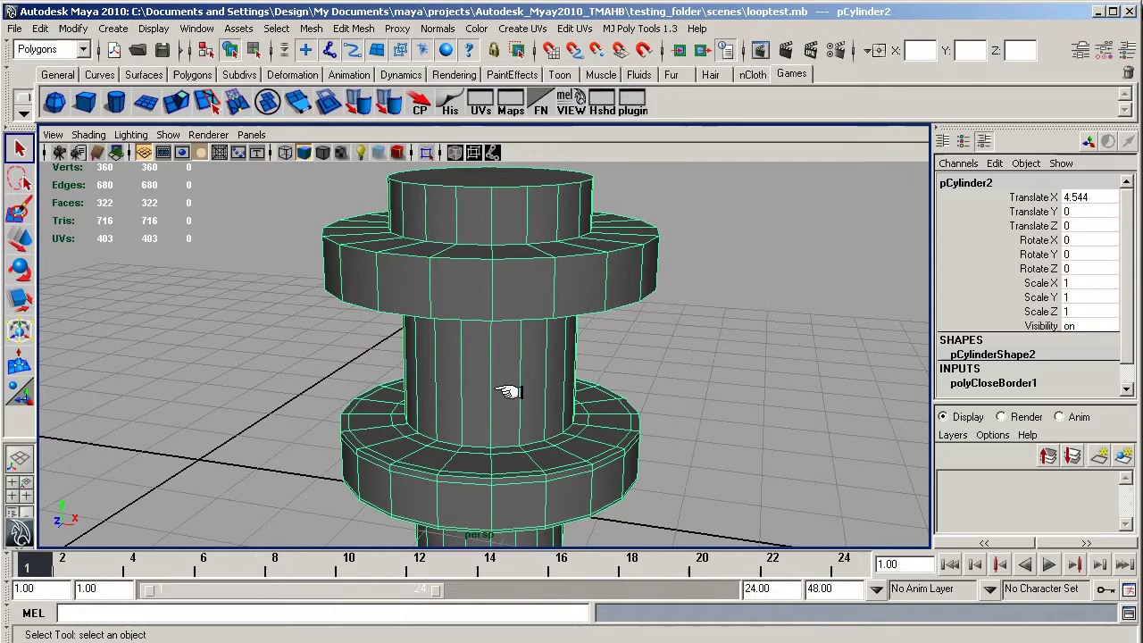
right_click_drag(509, 387, 472, 377, "alt")
left_click_drag(472, 378, 516, 385, "alt")
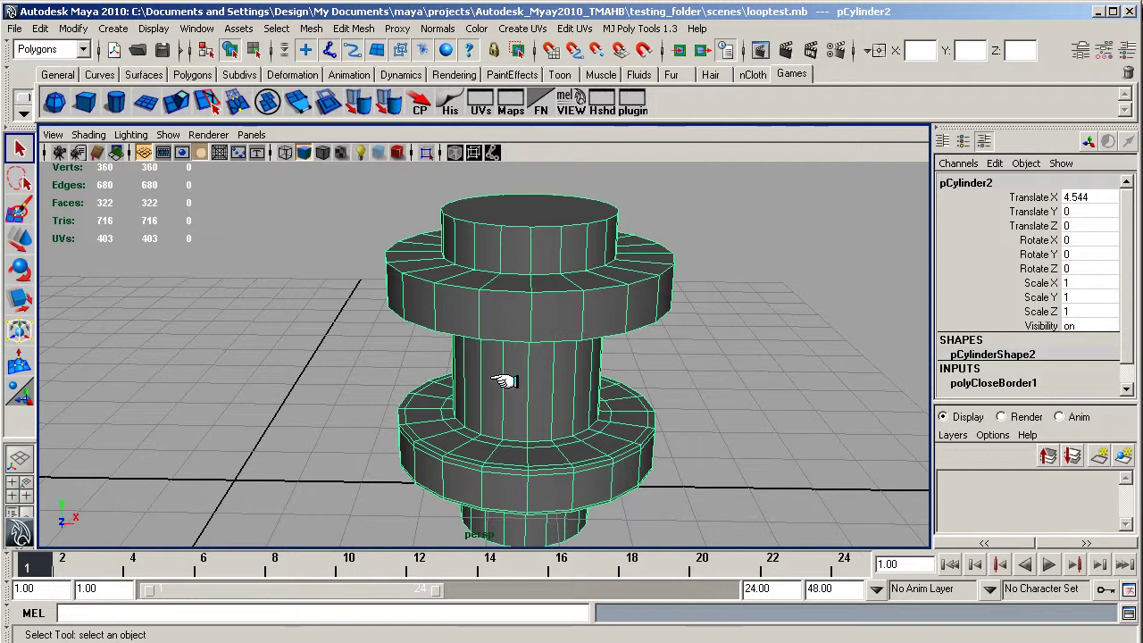
left_click_drag(509, 378, 500, 372, "alt")
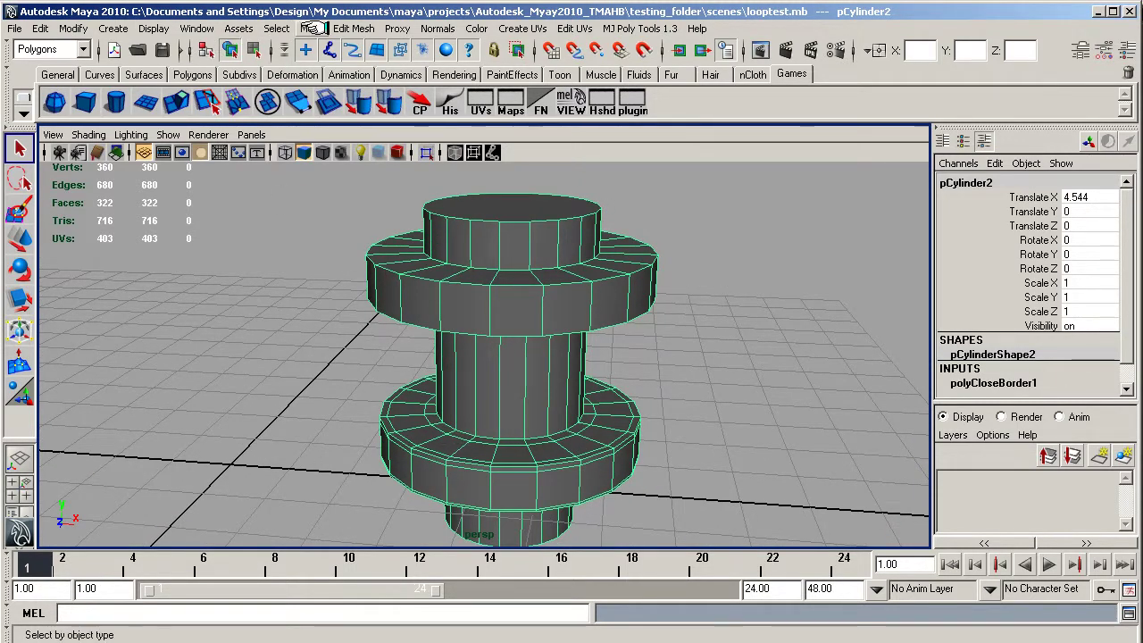
Try inserting an extra edge loop around the upper face of the lower flange with the Insert Edge Loop Tool.
left_click(345, 28)
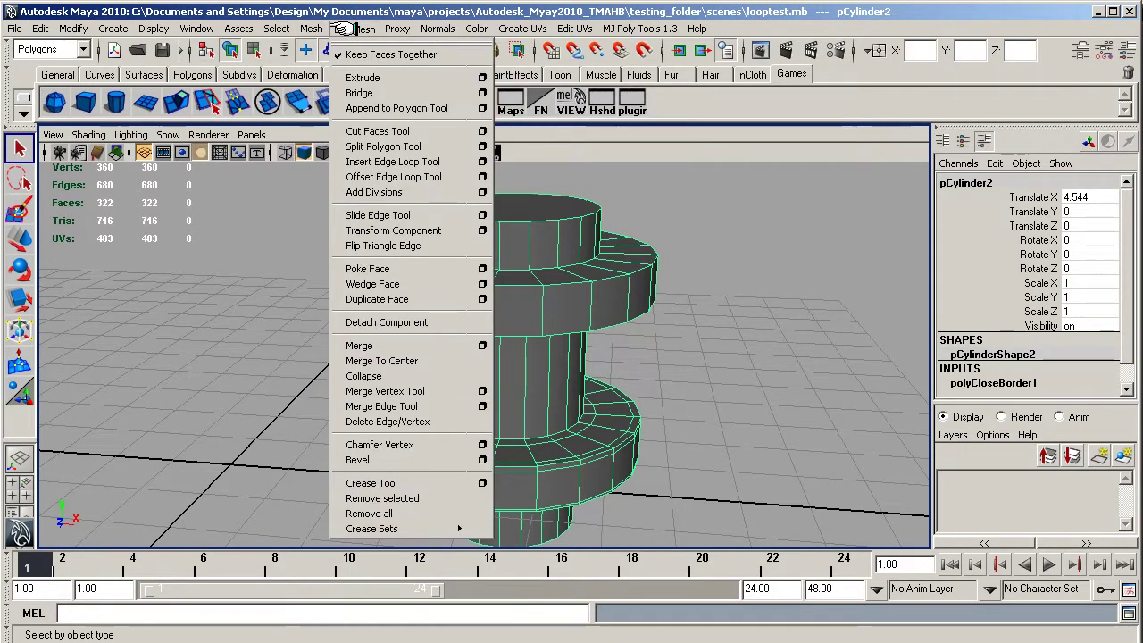
left_click(384, 162)
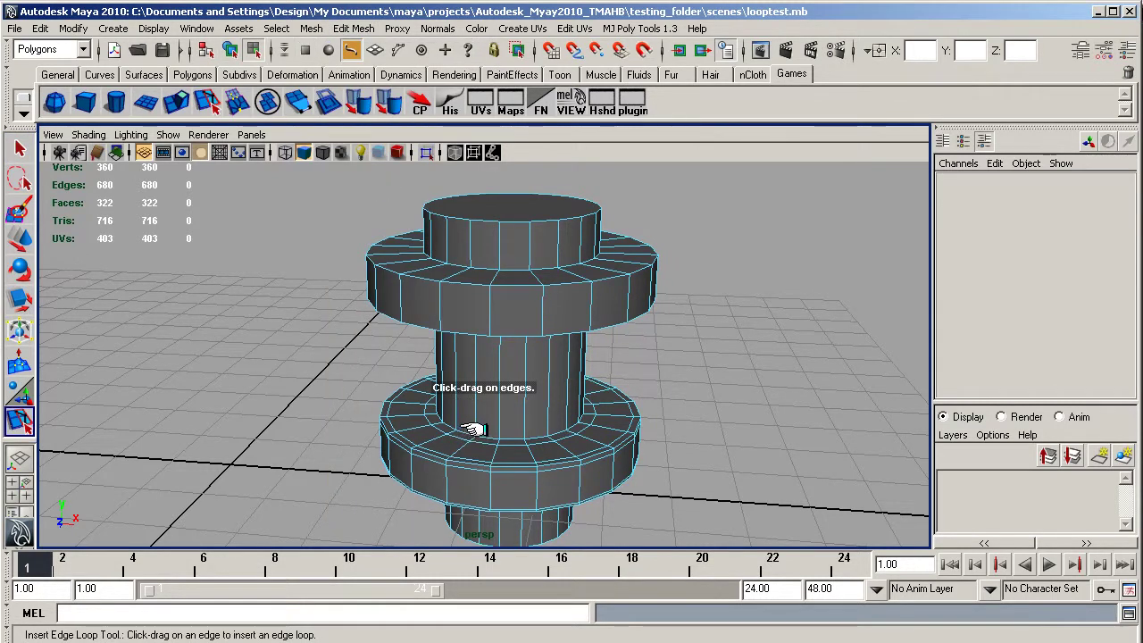
left_click(473, 430)
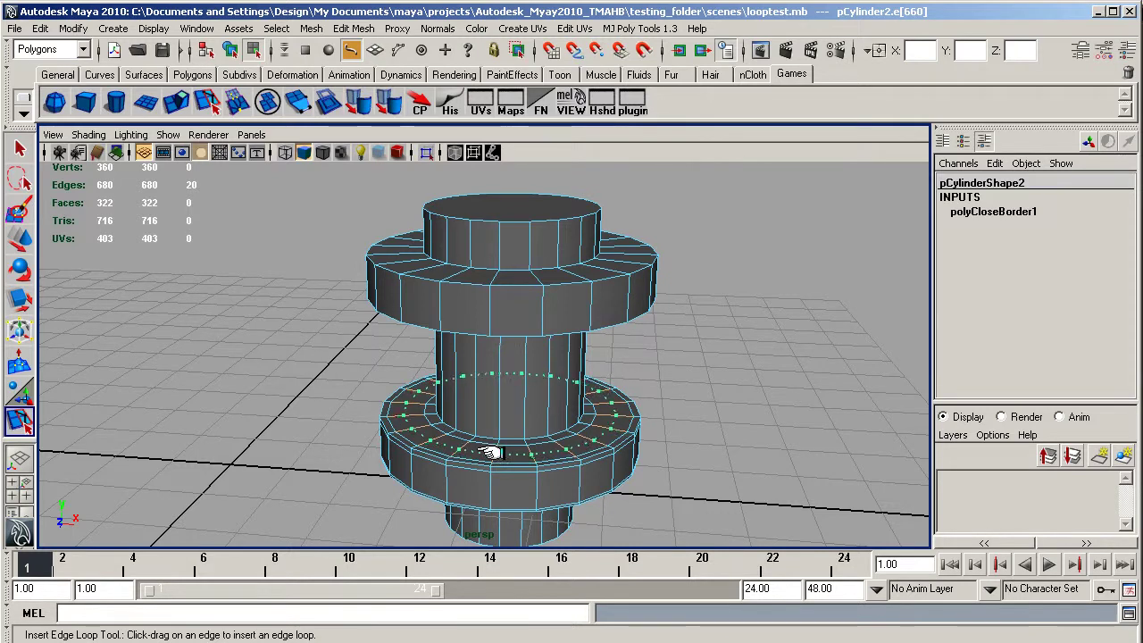
left_click_drag(489, 452, 492, 453)
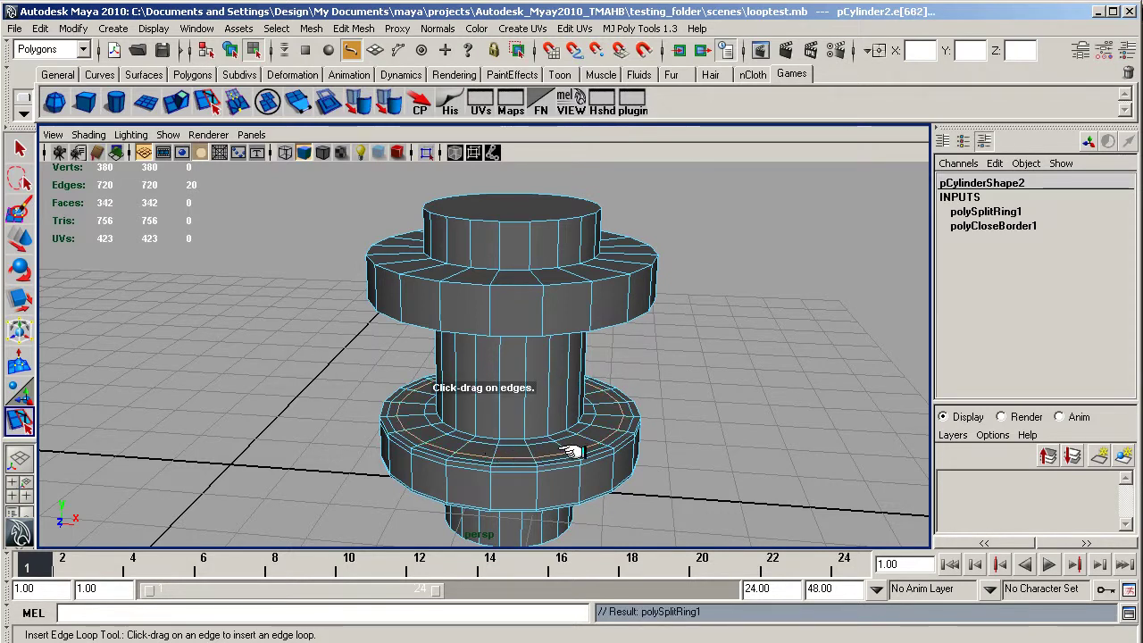
key("ctrl+z")
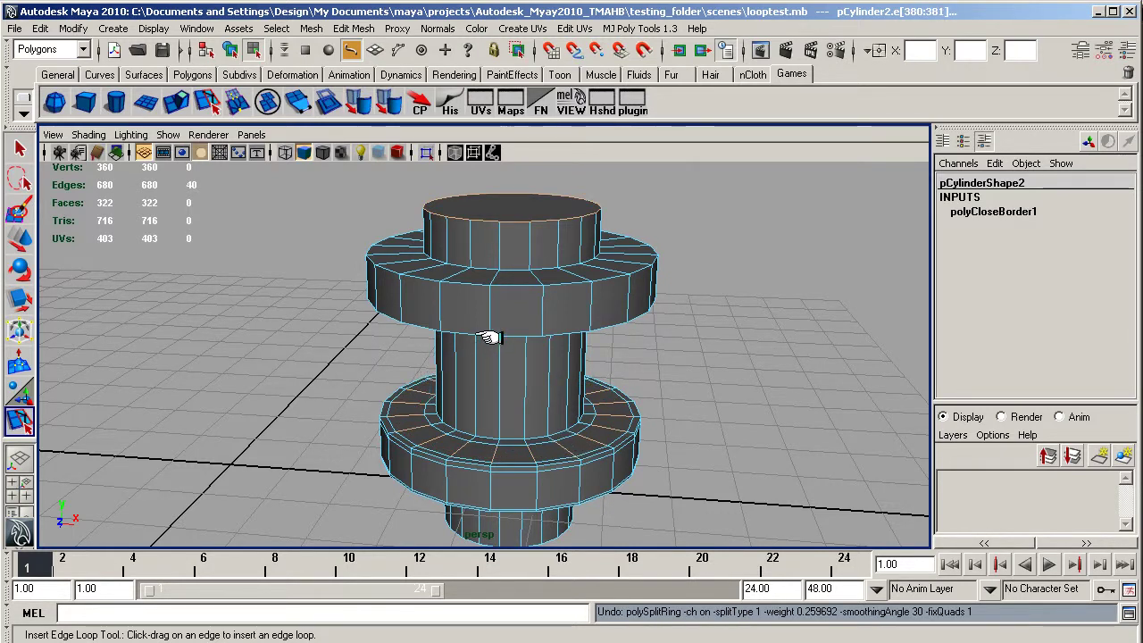
Return the cylinder to object mode and look at the scenes folder in the Export Selection dialog without exporting.
key("w")
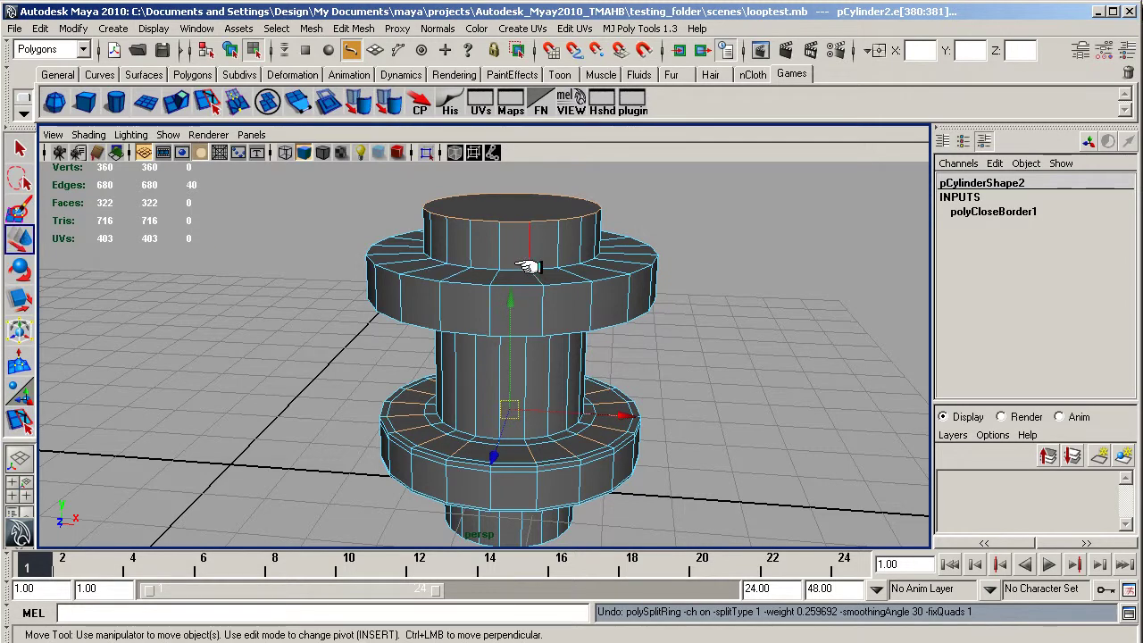
right_click_drag(528, 267, 571, 243)
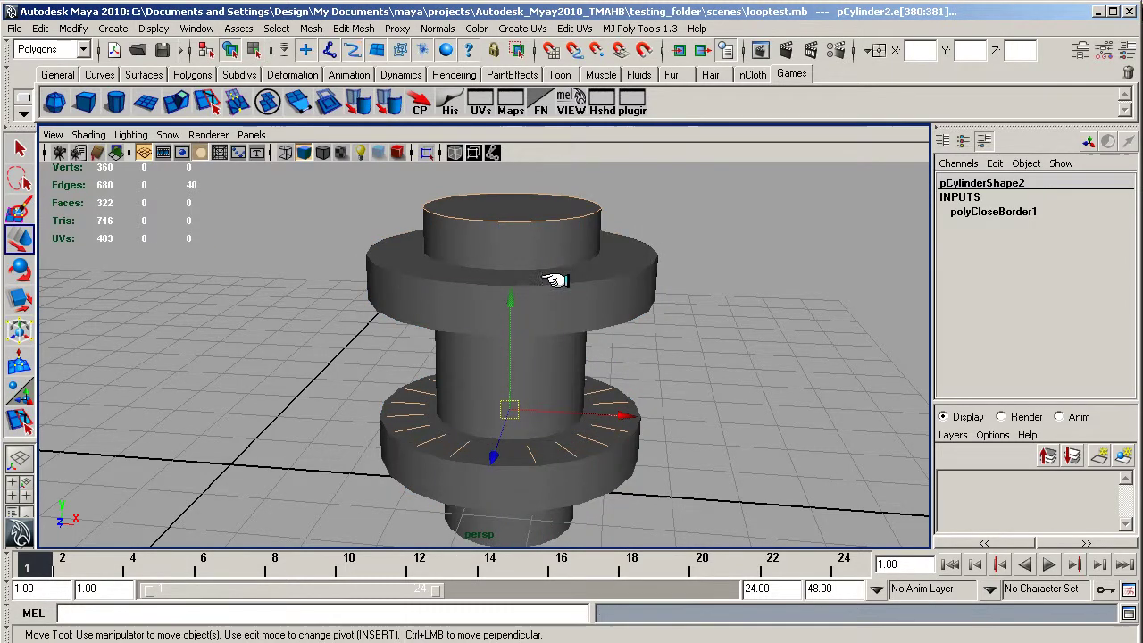
left_click(16, 29)
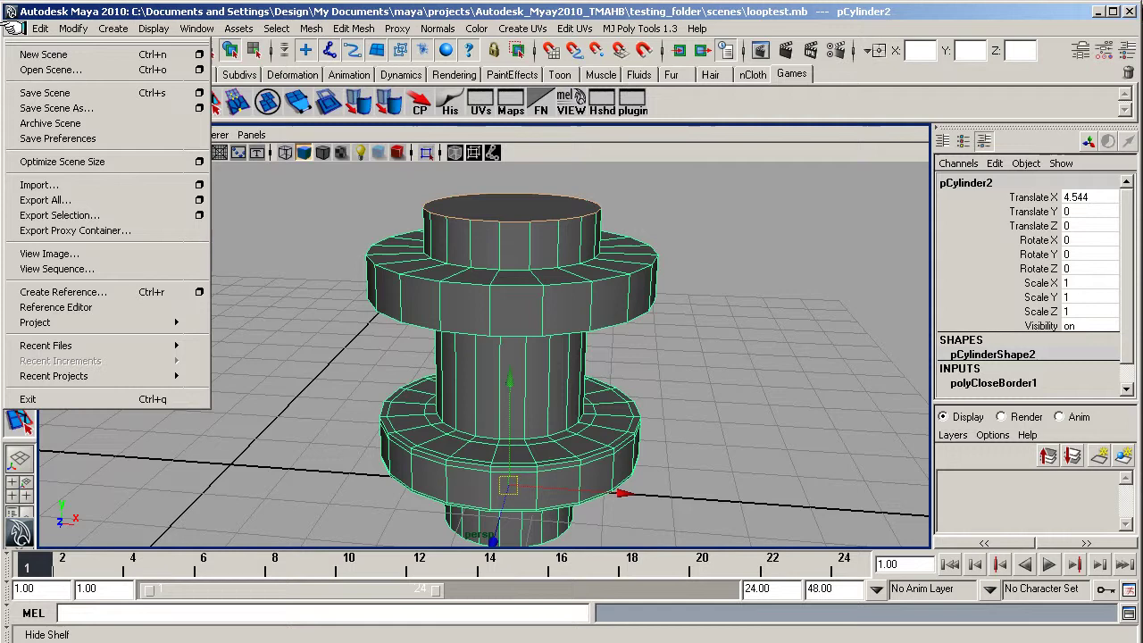
left_click(67, 215)
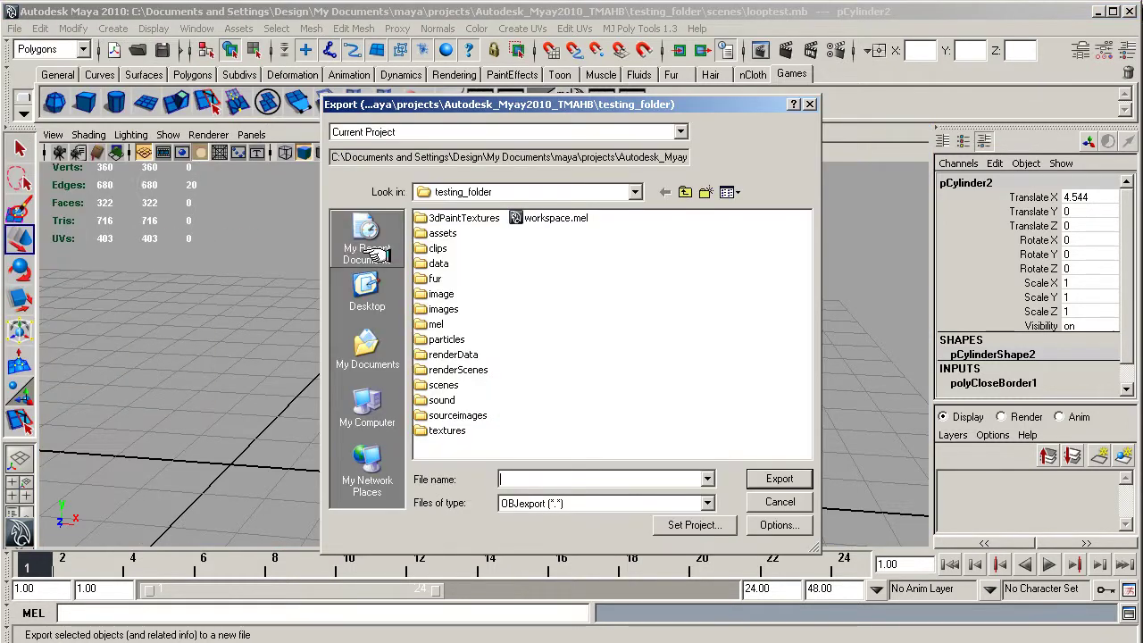
double_click(440, 383)
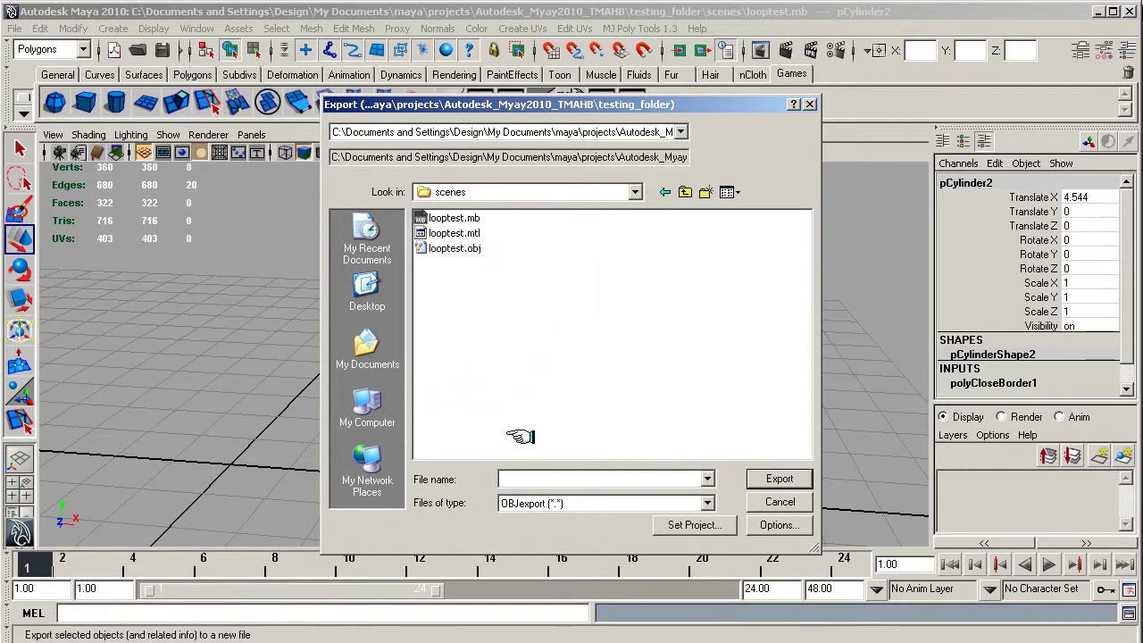
left_click(767, 502)
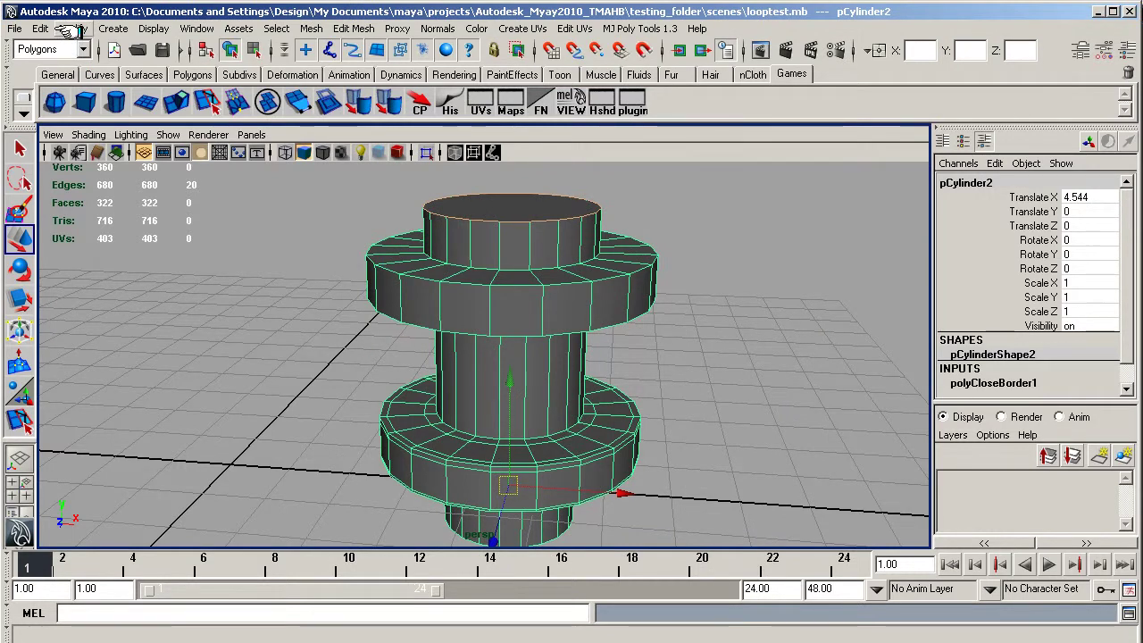
Check in the Plug-in Manager that objExport.mll is set to load.
left_click(196, 29)
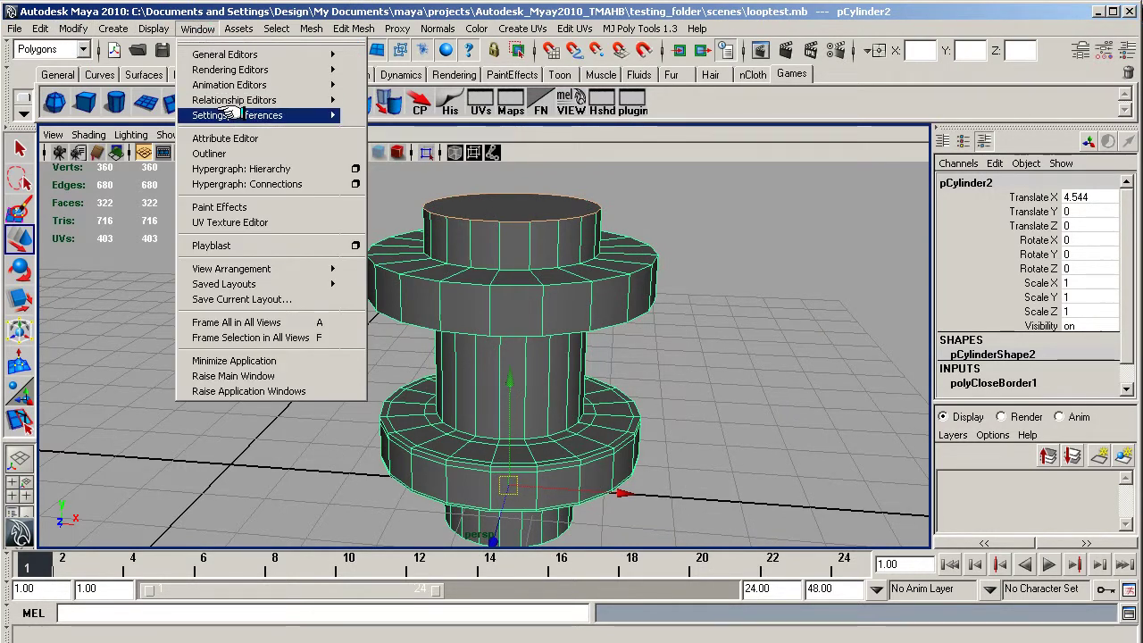
mouse_move(259, 115)
left_click(368, 261)
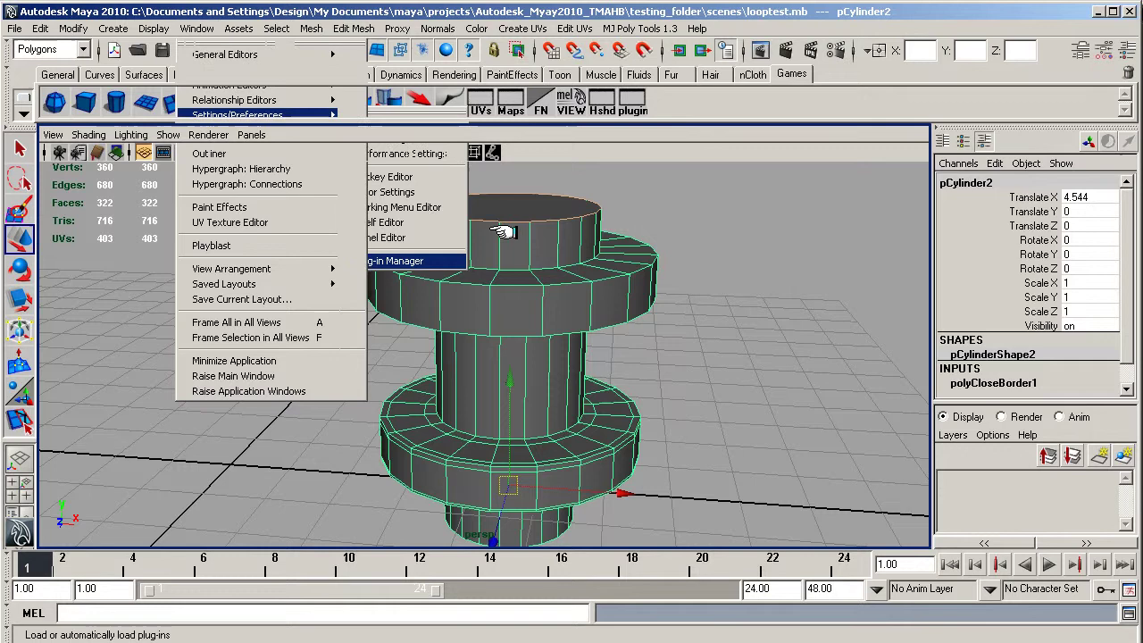
left_click_drag(632, 274, 526, 389)
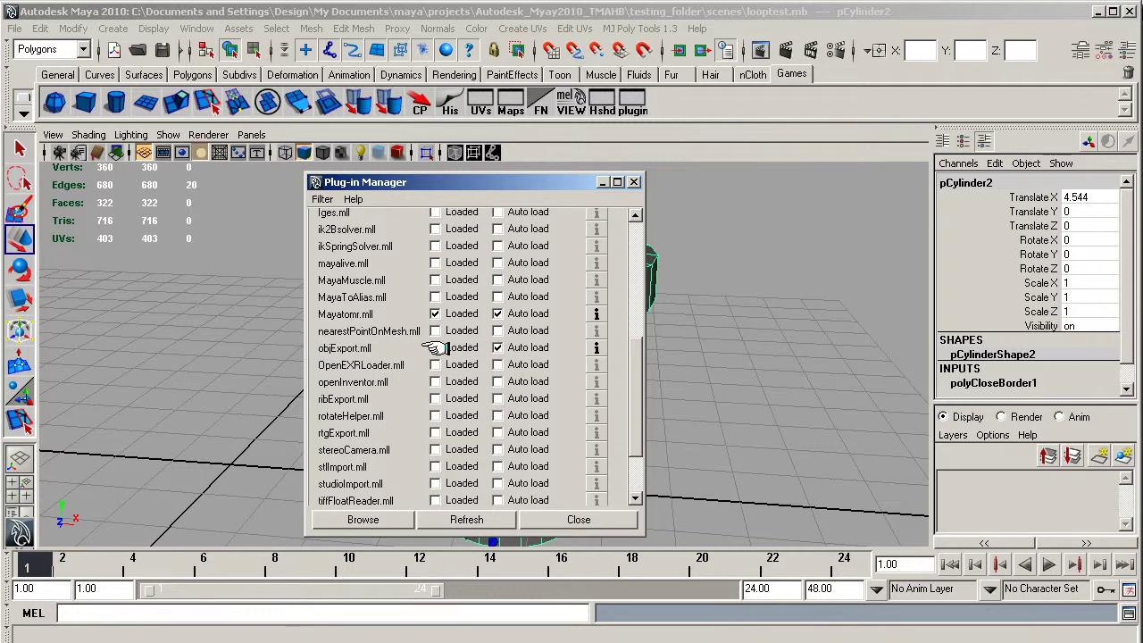
left_click(576, 518)
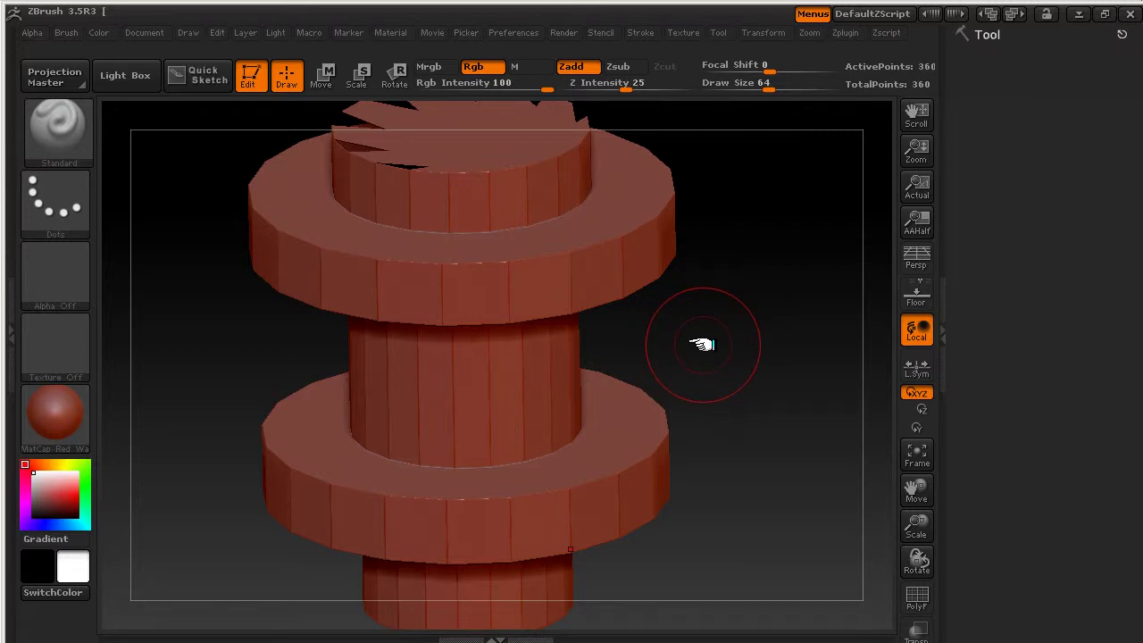
Switch to ZBrush and divide the imported cylinder mesh three times, up to subdivision level 4.
left_click_drag(692, 344, 682, 345)
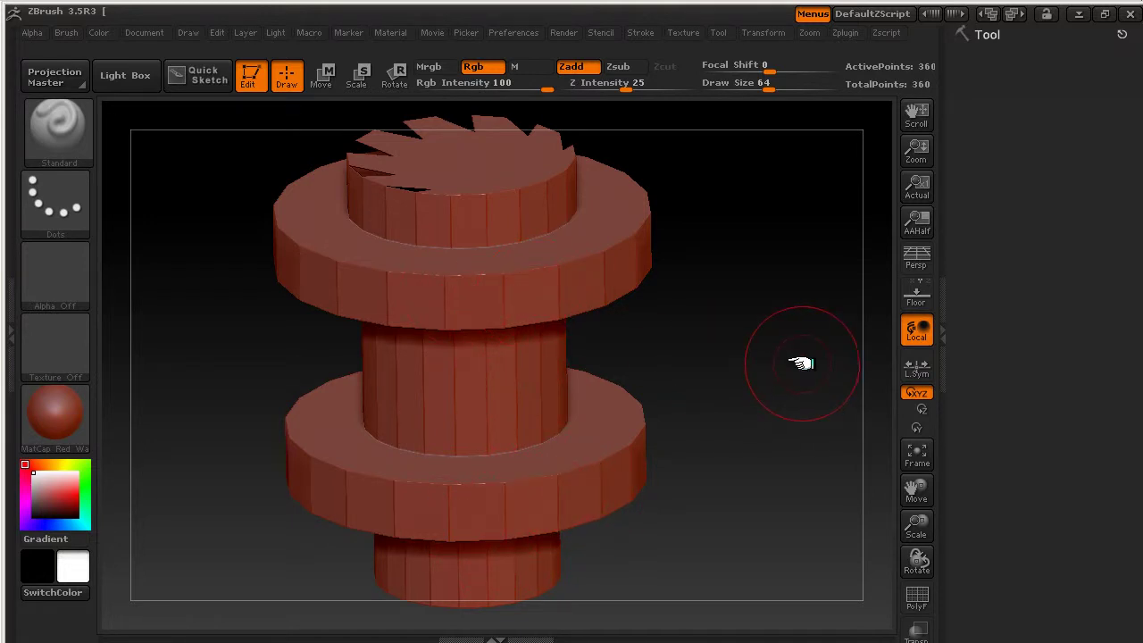
left_click(1000, 35)
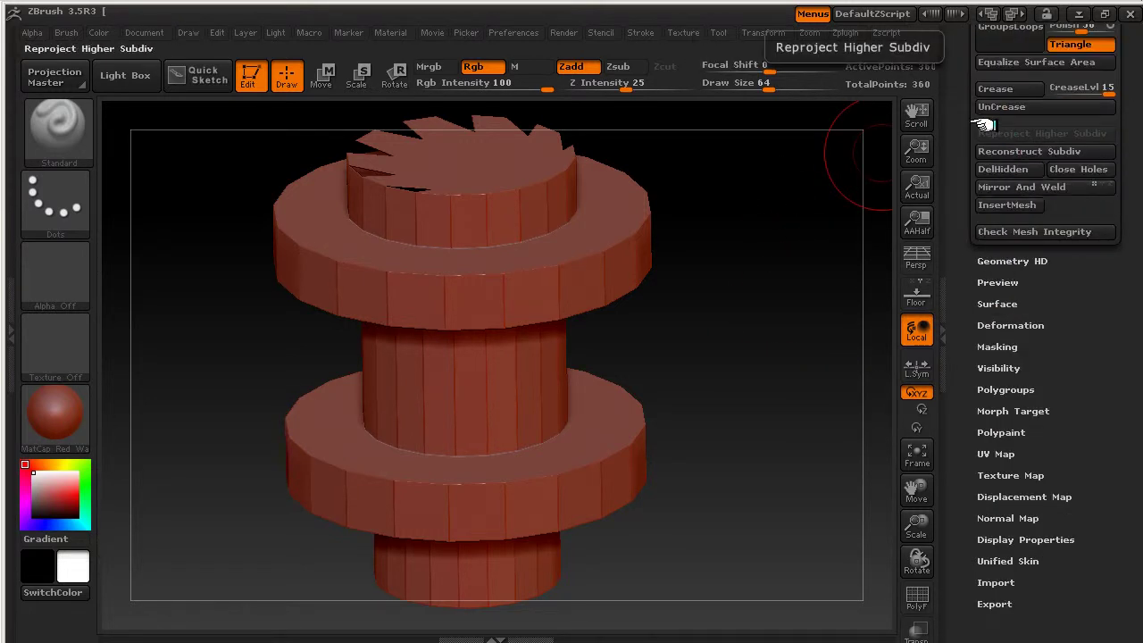
left_click_drag(1130, 186, 1125, 324)
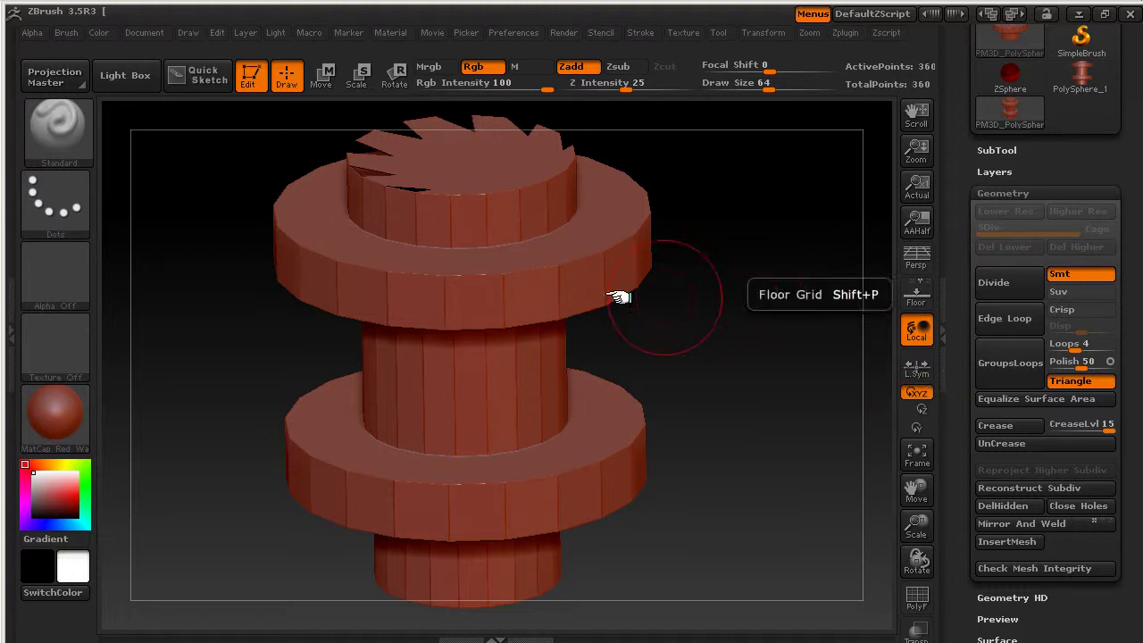
left_click(996, 283)
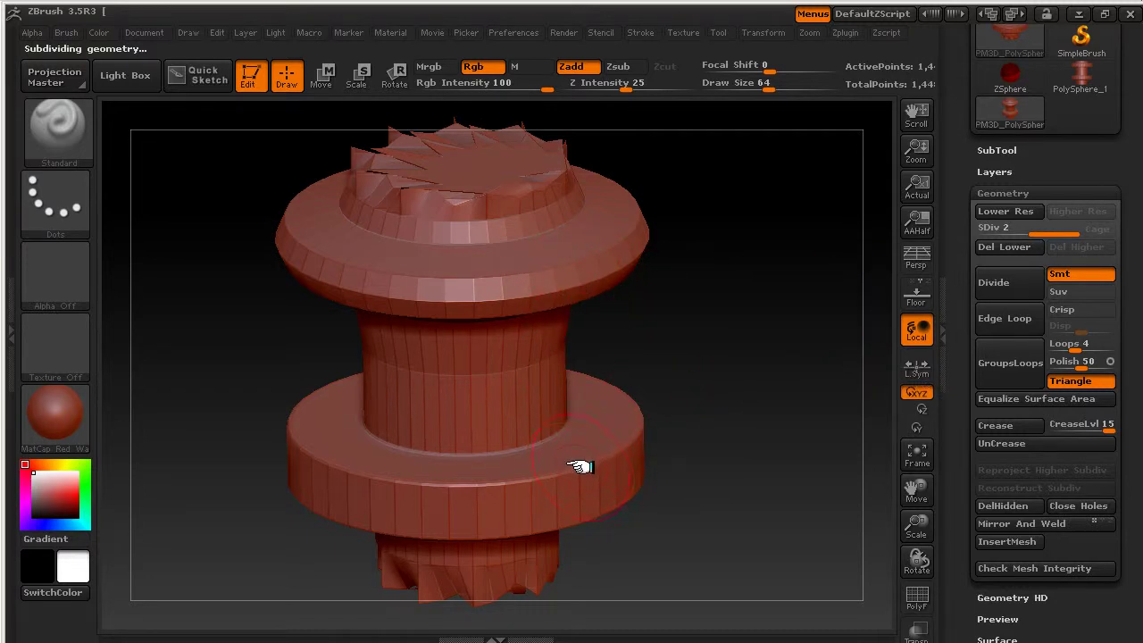
left_click(1014, 282)
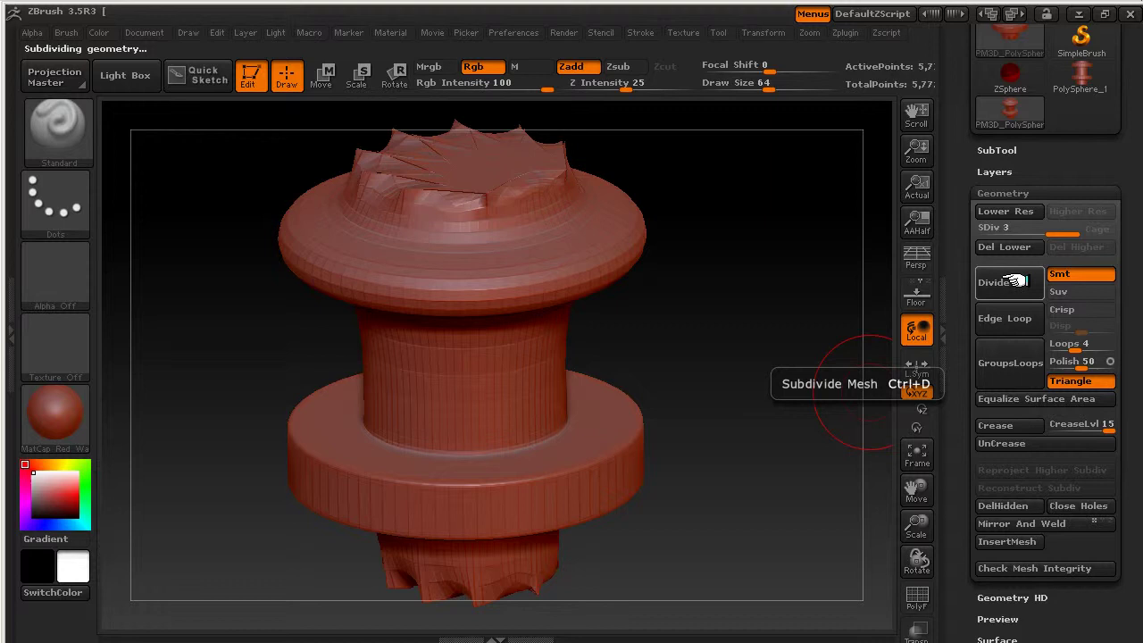
left_click(1014, 282)
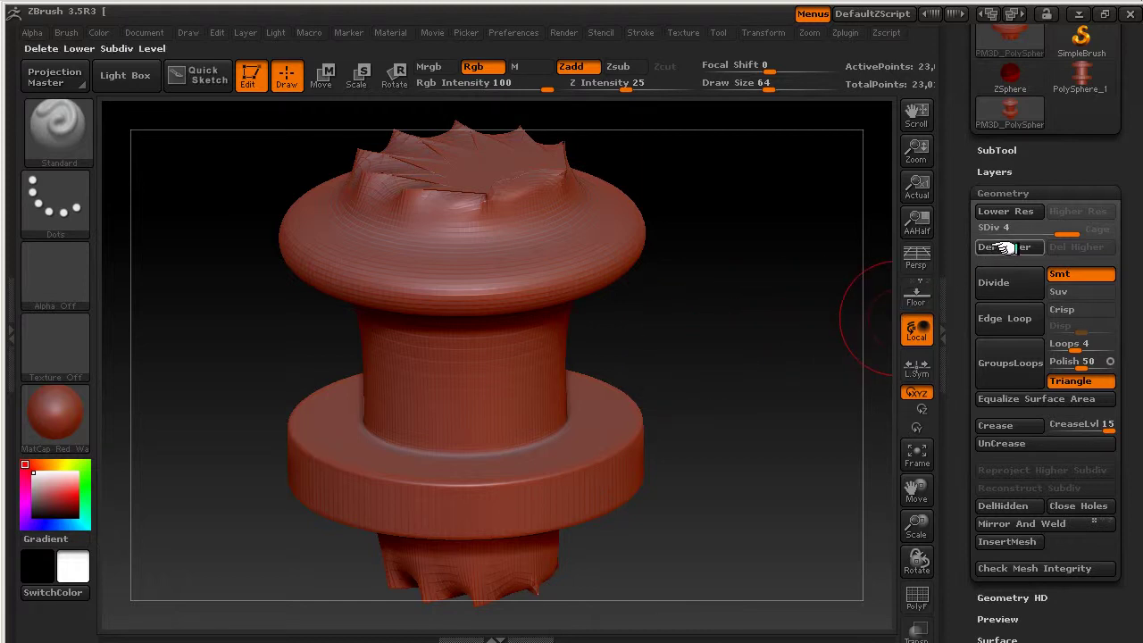
Divide the cylinder mesh two more times and compare its shape at subdivision levels 1 and 2.
left_click_drag(1055, 231, 982, 229)
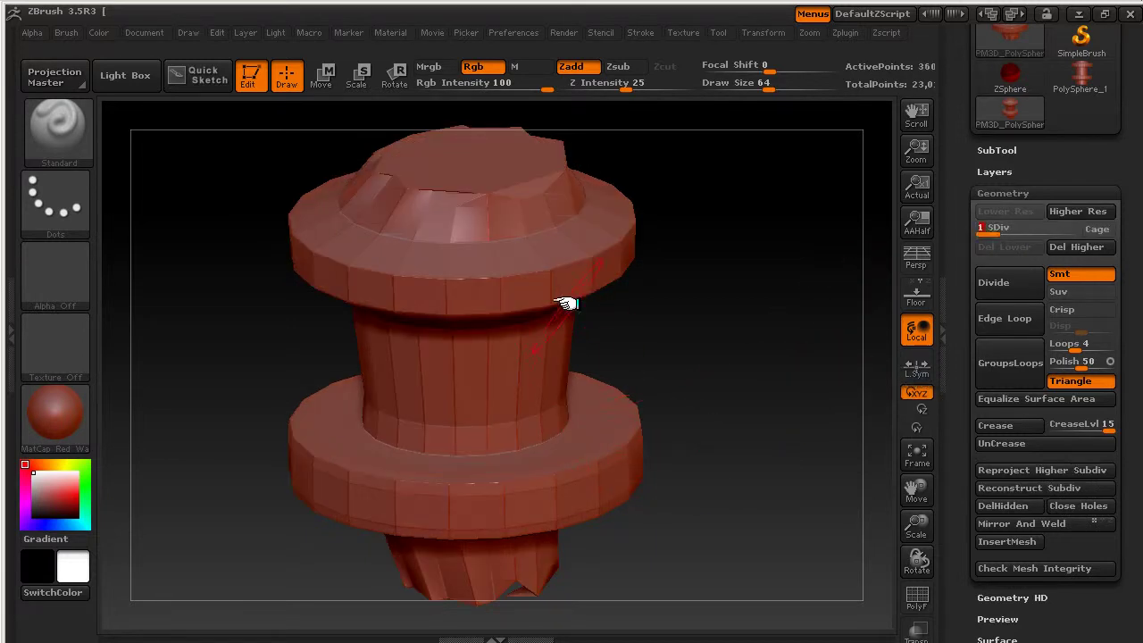
left_click_drag(990, 231, 1069, 231)
left_click(994, 280)
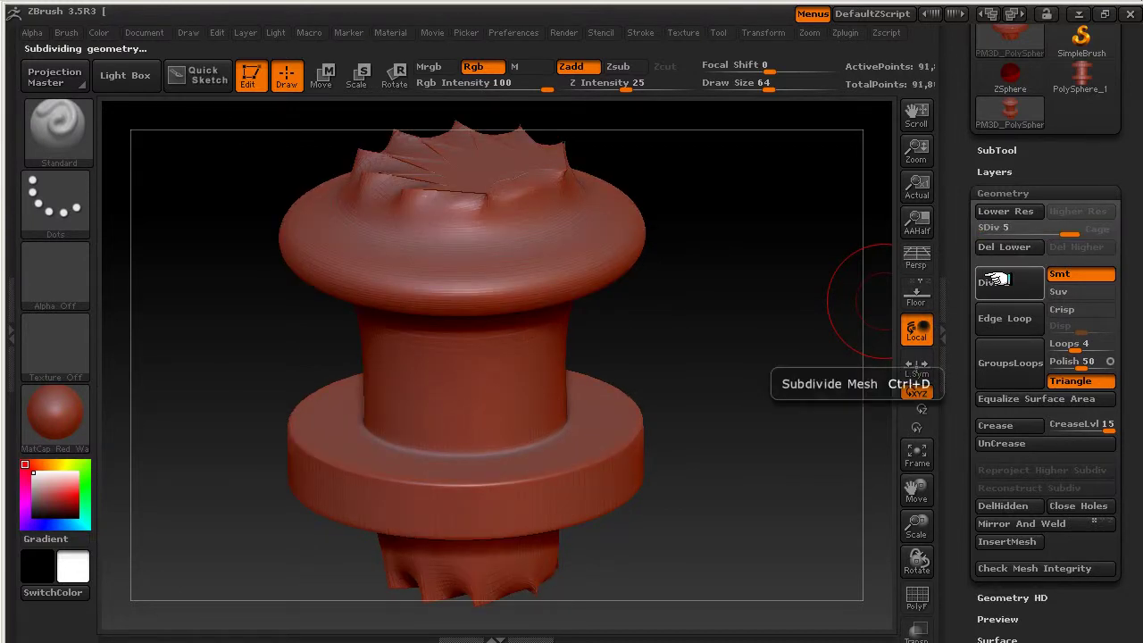
left_click(994, 280)
left_click_drag(1080, 233, 1015, 232)
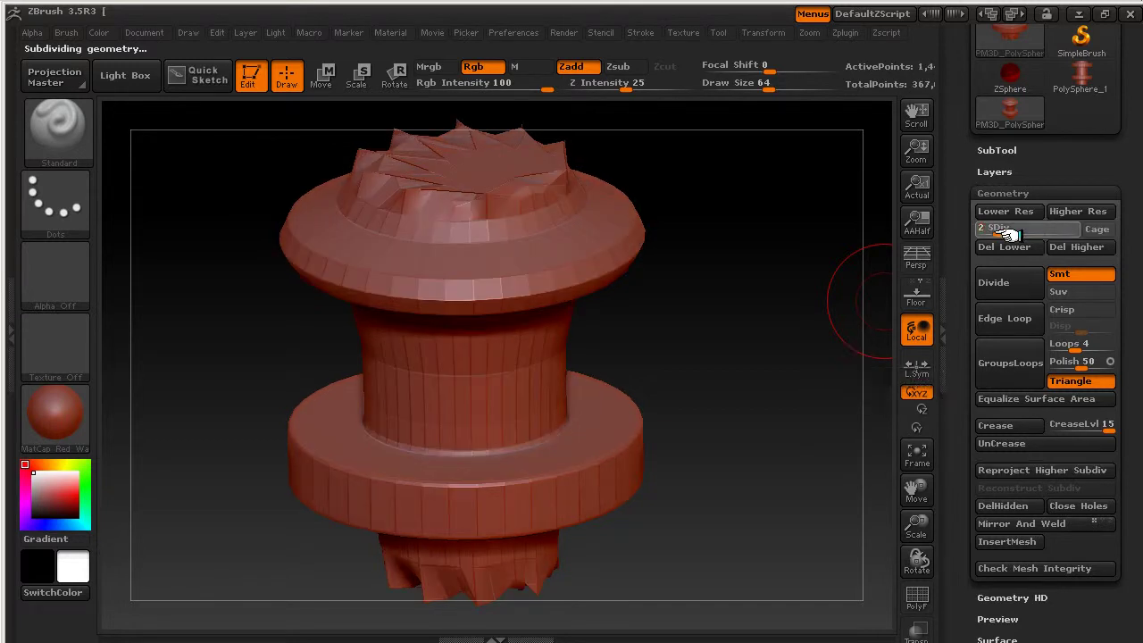